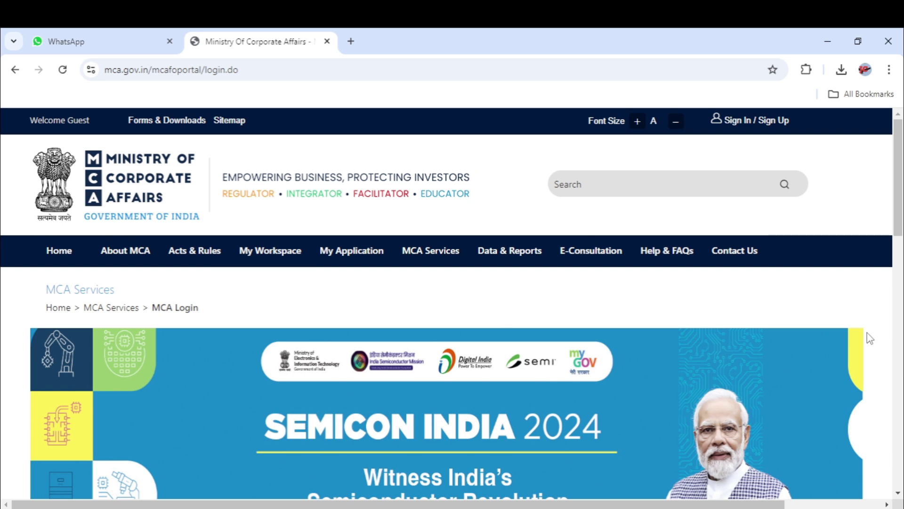
Go to the Sign In / Sign Up page from the MCA Portal top bar.
scroll(902, 229, down, 1)
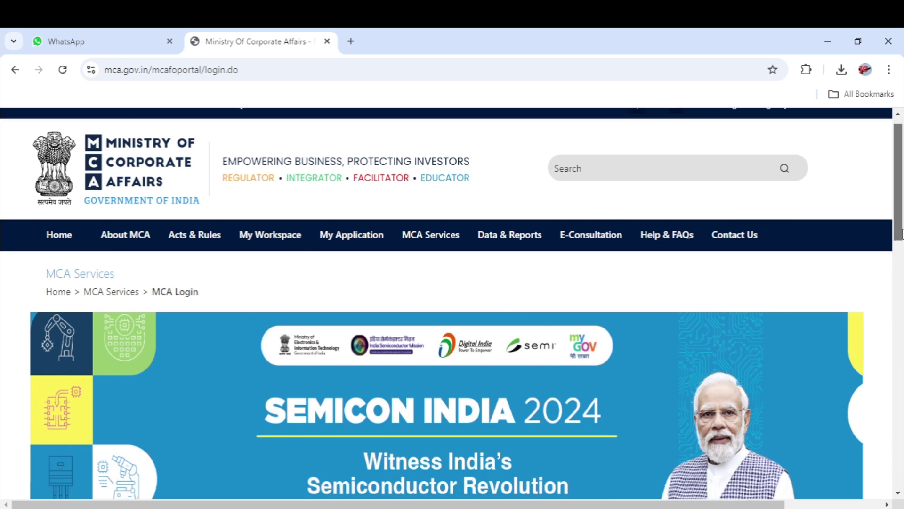
scroll(901, 212, up, 1)
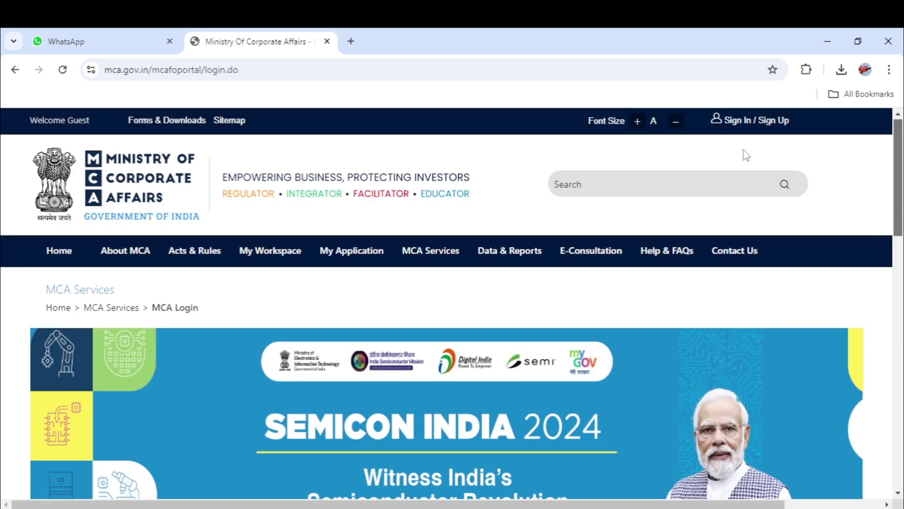
click(744, 123)
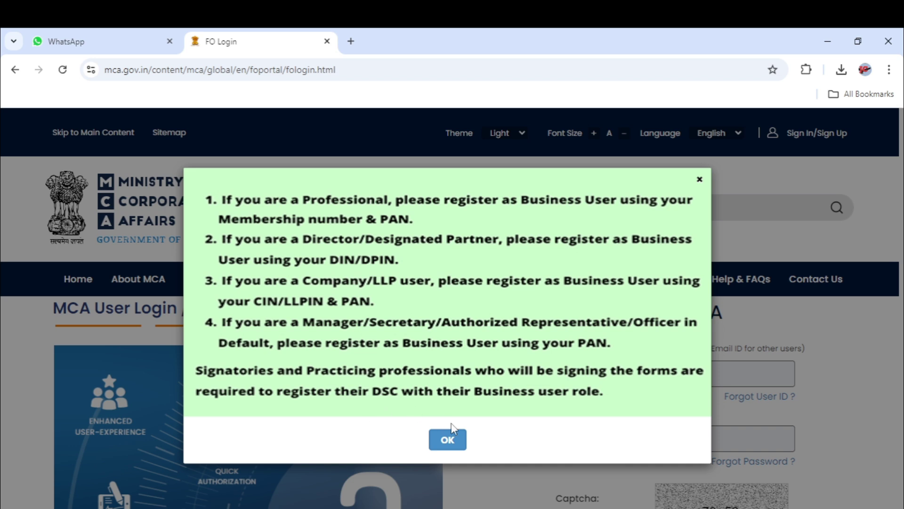
Dismiss the Business User notice and start a new registration from the login page.
click(460, 440)
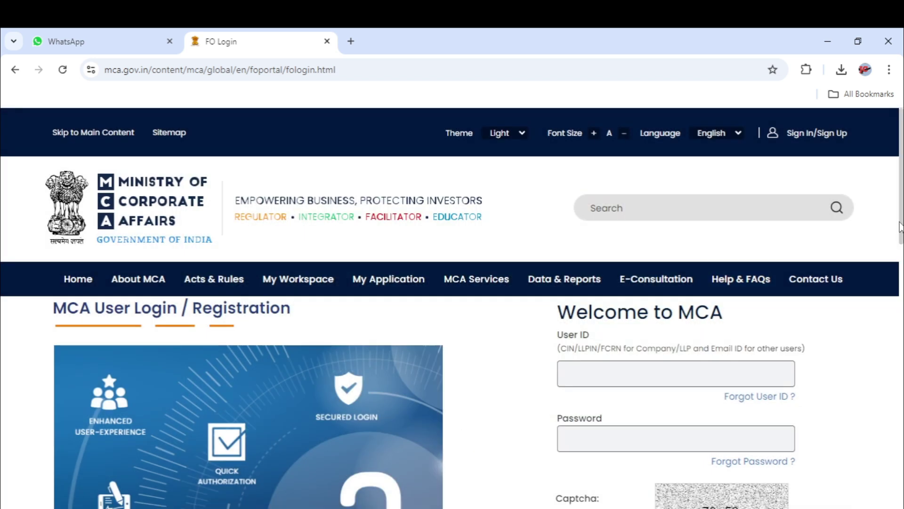
scroll(895, 229, down, 1)
drag(902, 238, 897, 344)
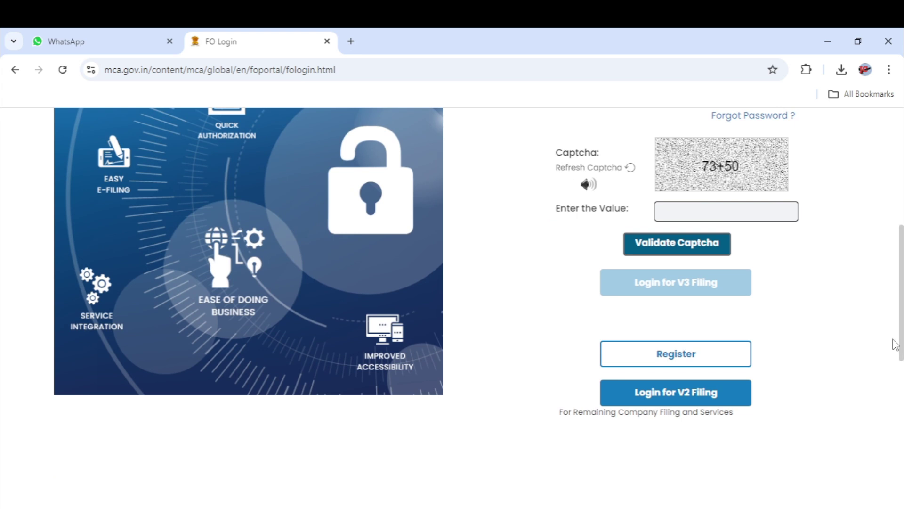
click(677, 354)
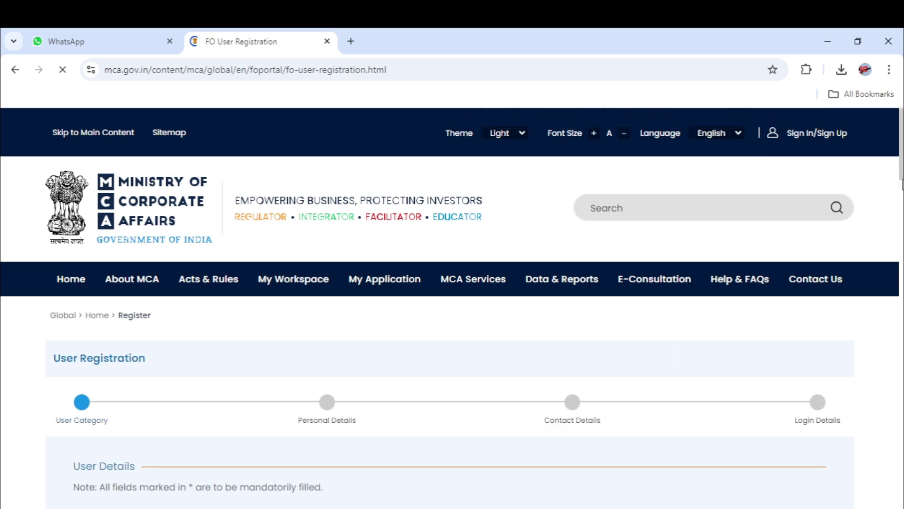
Select Business User as the category and Director/Designated Partner as the user role.
drag(902, 175, 901, 187)
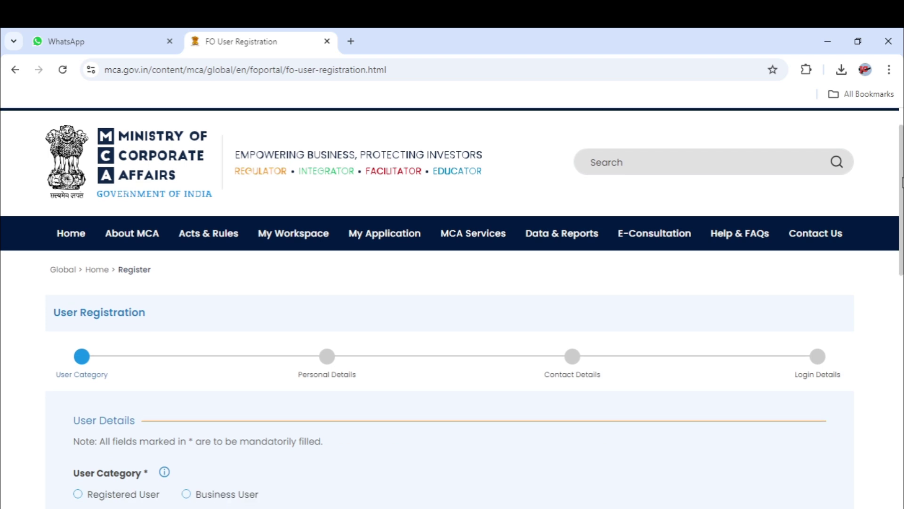
drag(902, 187, 902, 217)
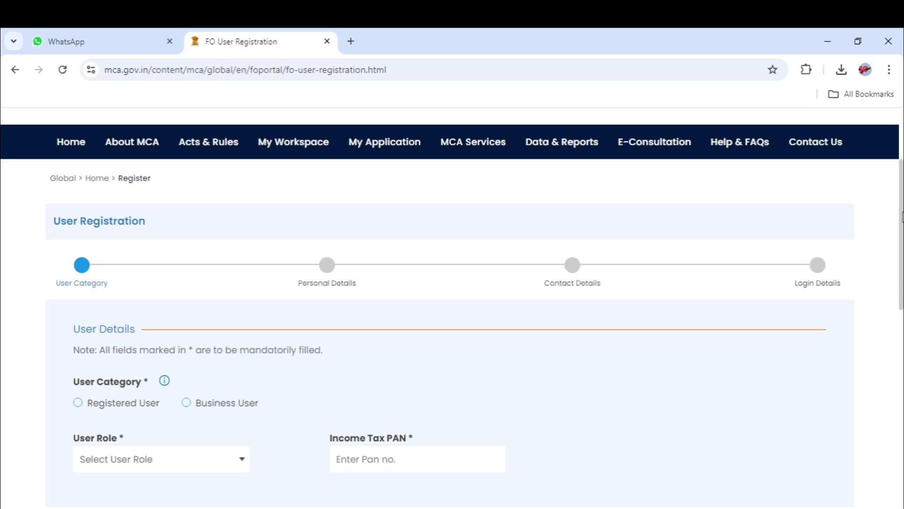
drag(902, 208, 902, 236)
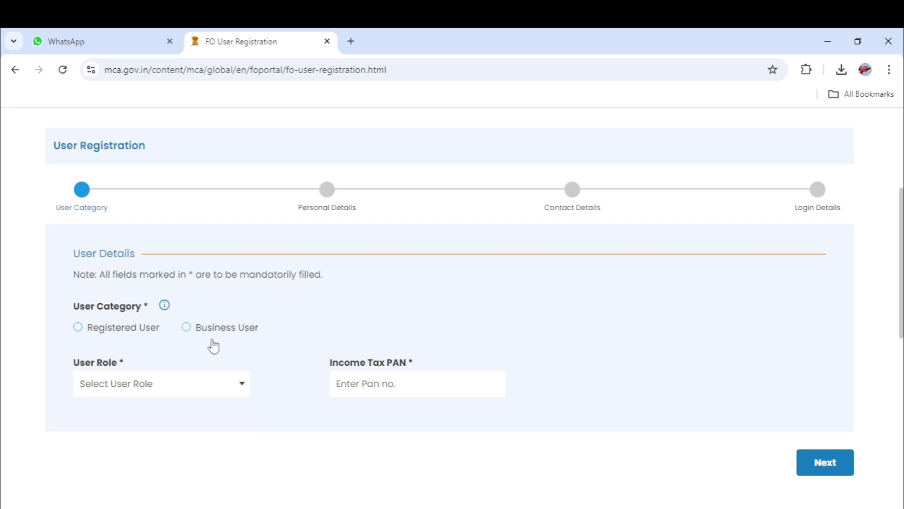
click(187, 329)
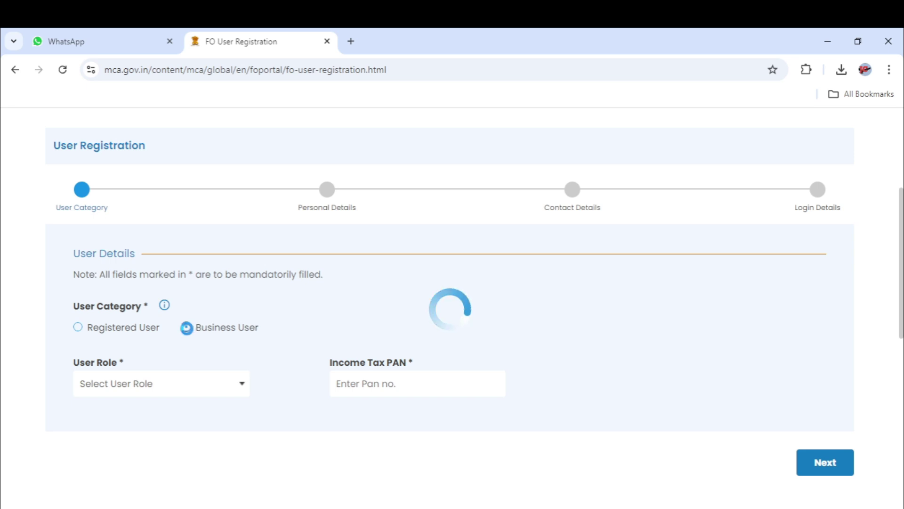
click(243, 385)
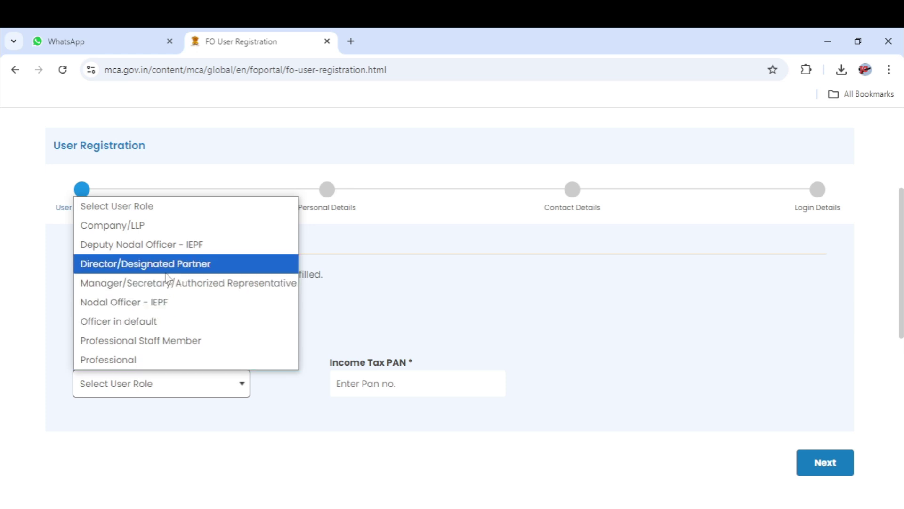
click(166, 272)
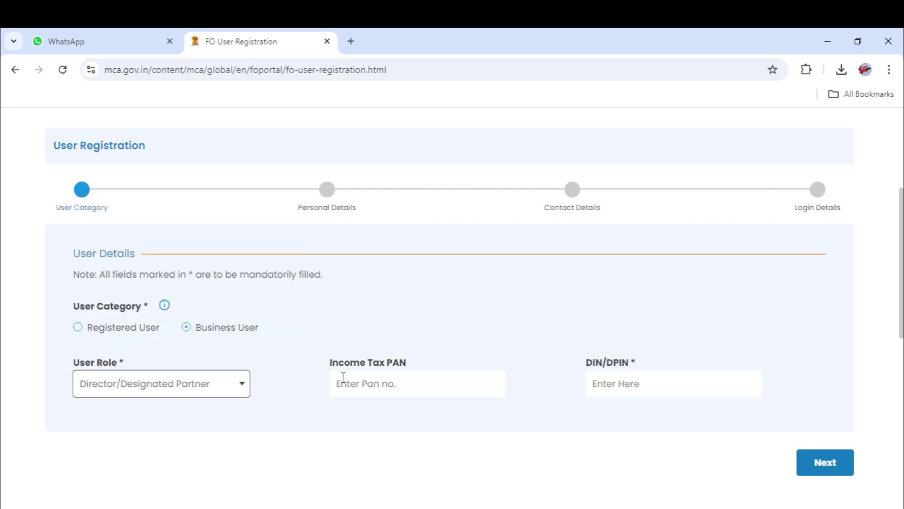
Enter the Income Tax PAN and the DIN/DPIN, then advance to Personal Details.
click(390, 384)
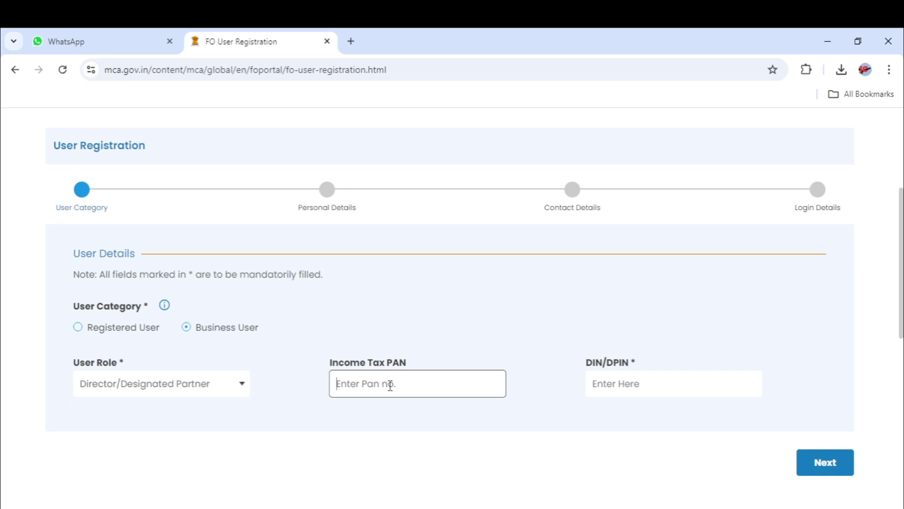
text(u)
key(BackSpace)
text(GX)
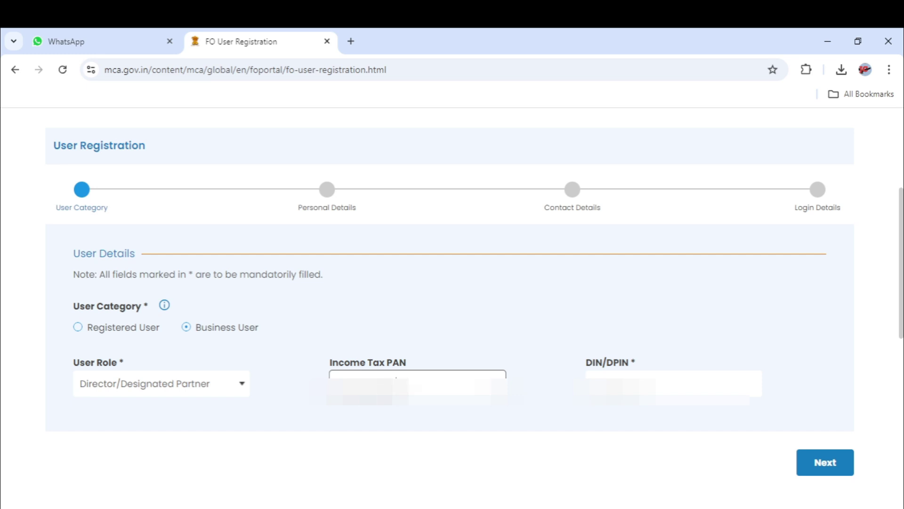
click(638, 387)
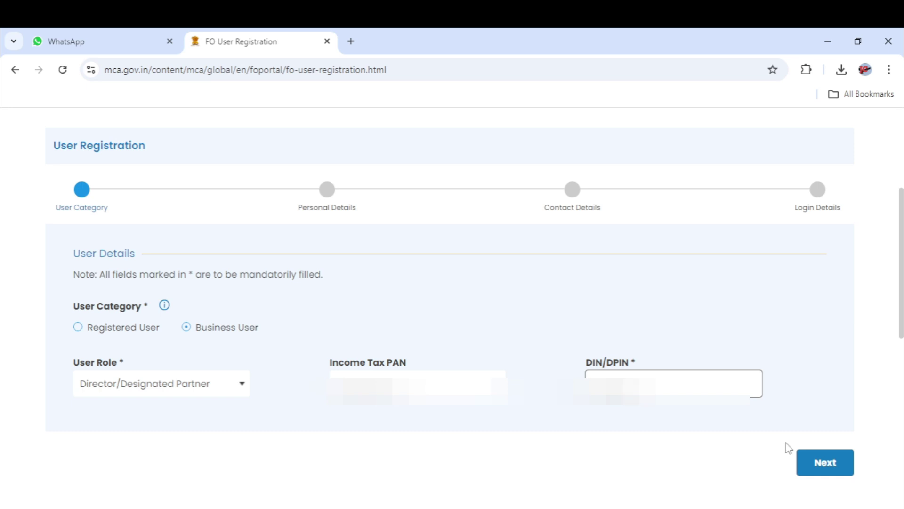
click(843, 464)
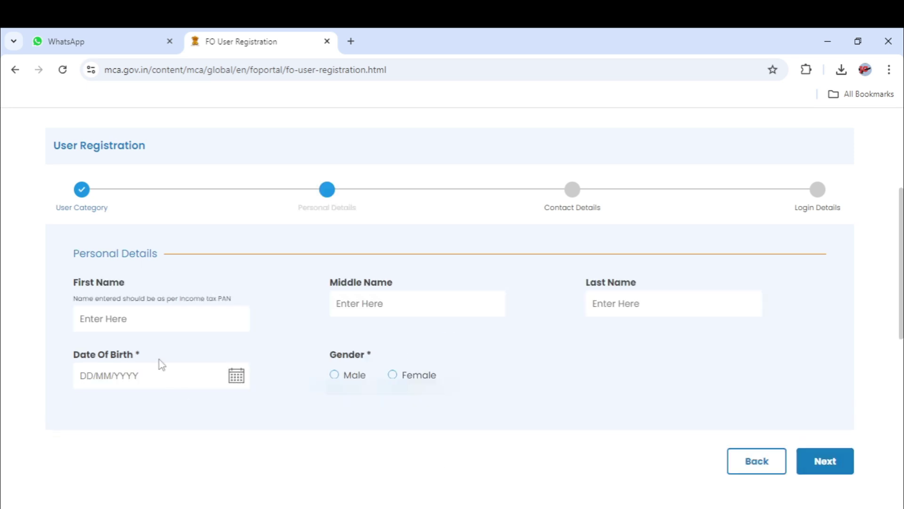
Enter the applicant's first name and last name, leaving the middle name blank.
click(137, 319)
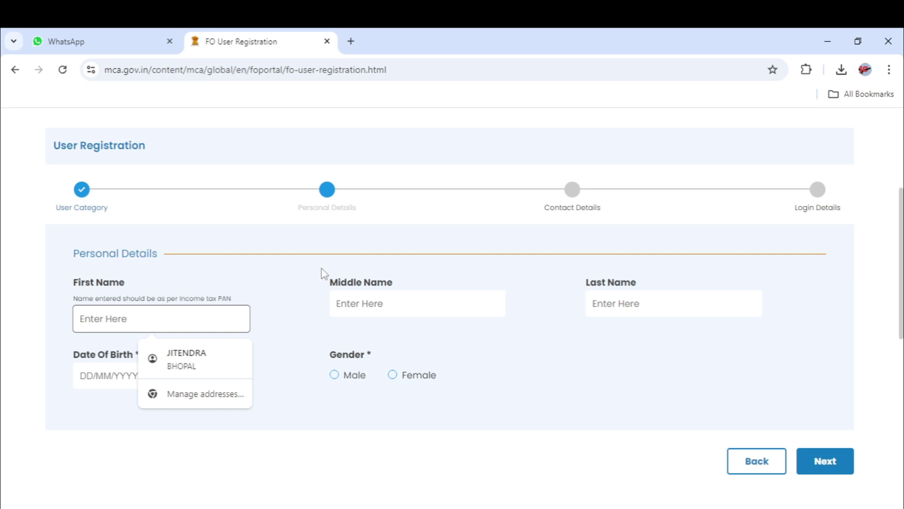
key(BackSpace)
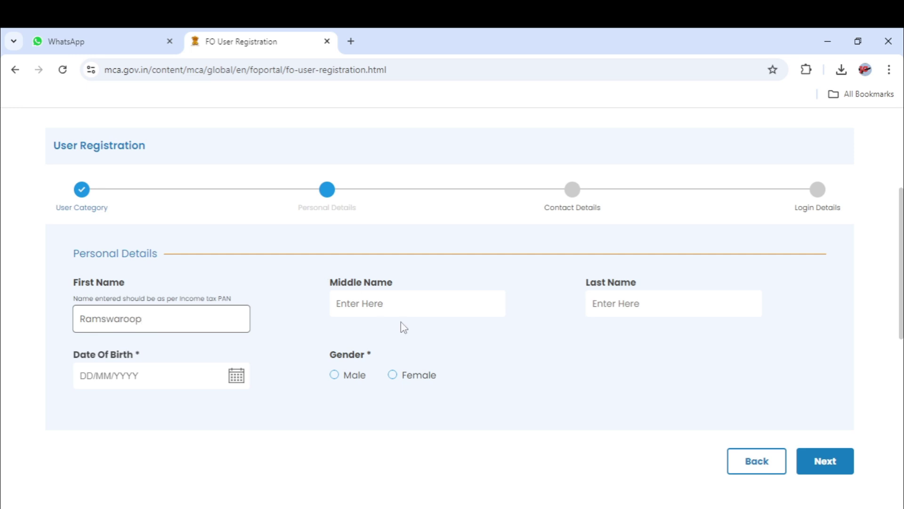
click(412, 306)
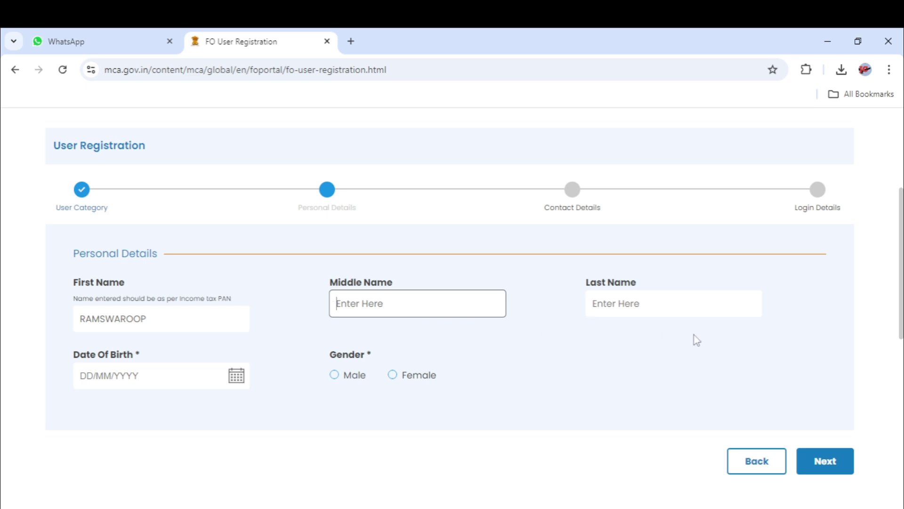
click(664, 298)
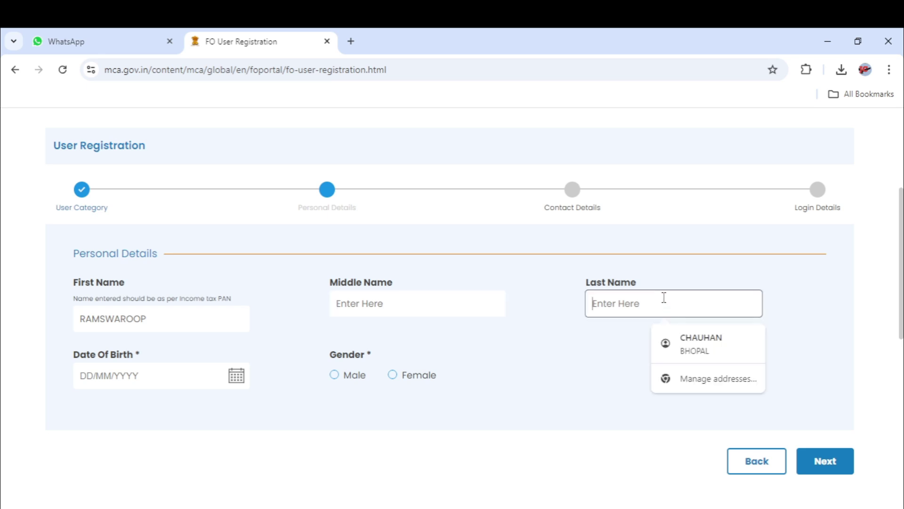
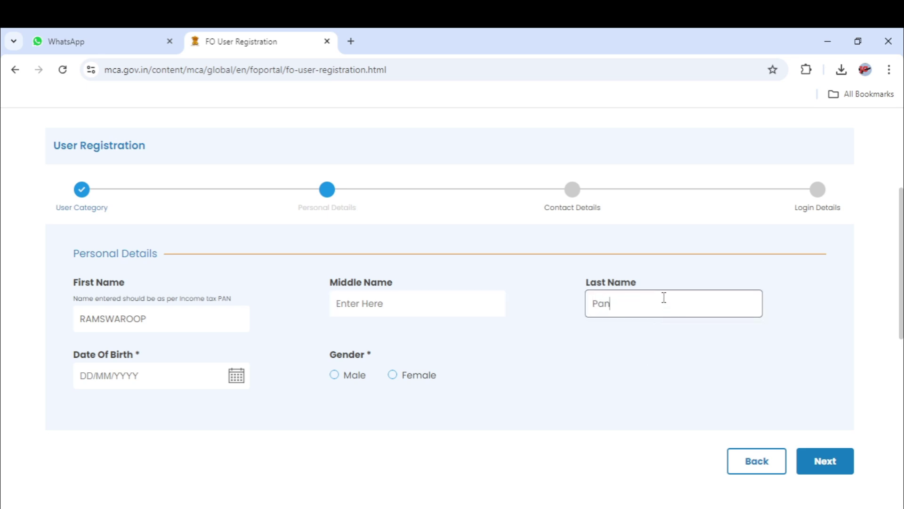
click(599, 358)
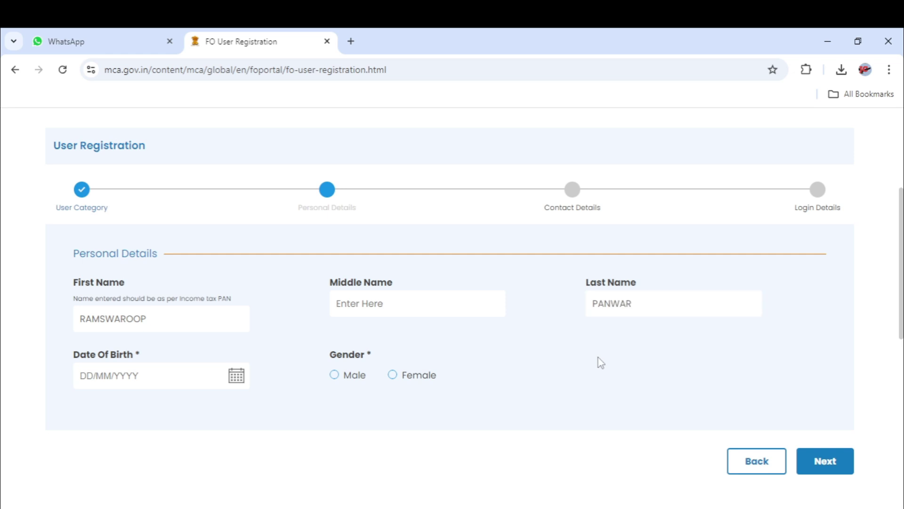
Pick the applicant's date of birth by year, month and day, choose Male, and continue.
click(236, 386)
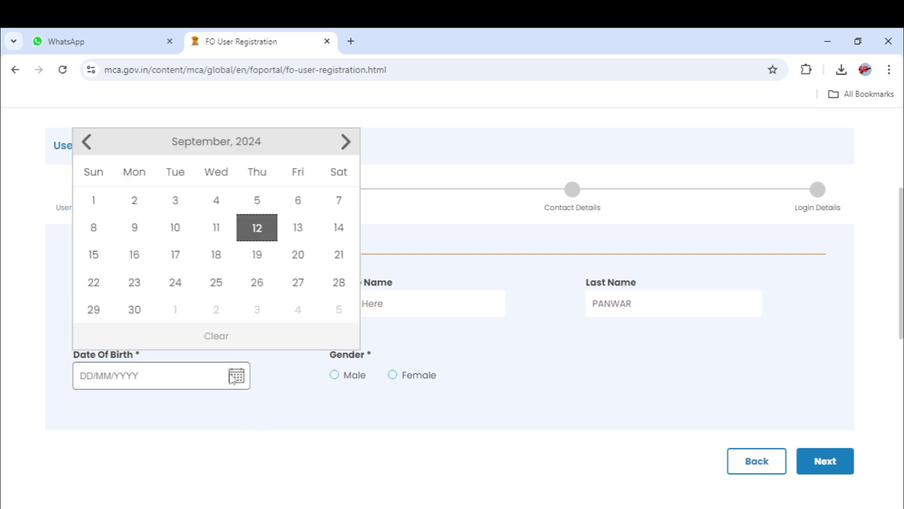
click(206, 140)
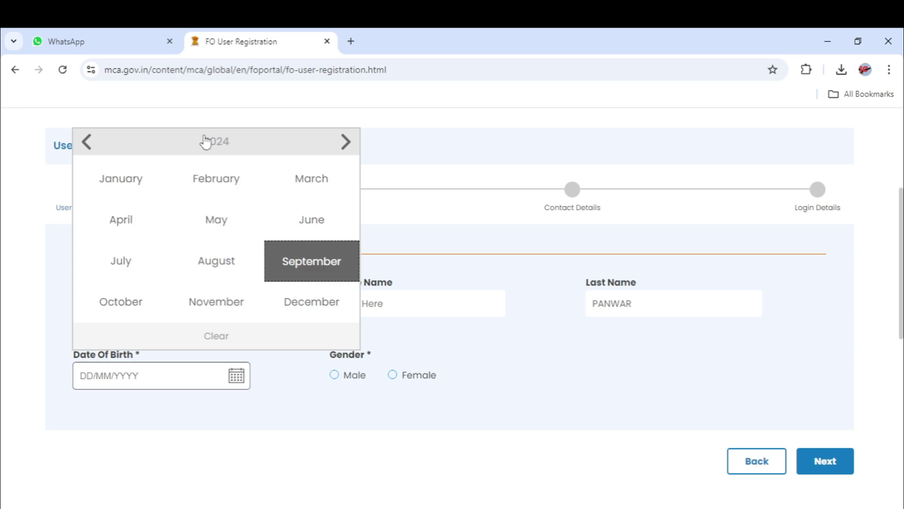
click(216, 147)
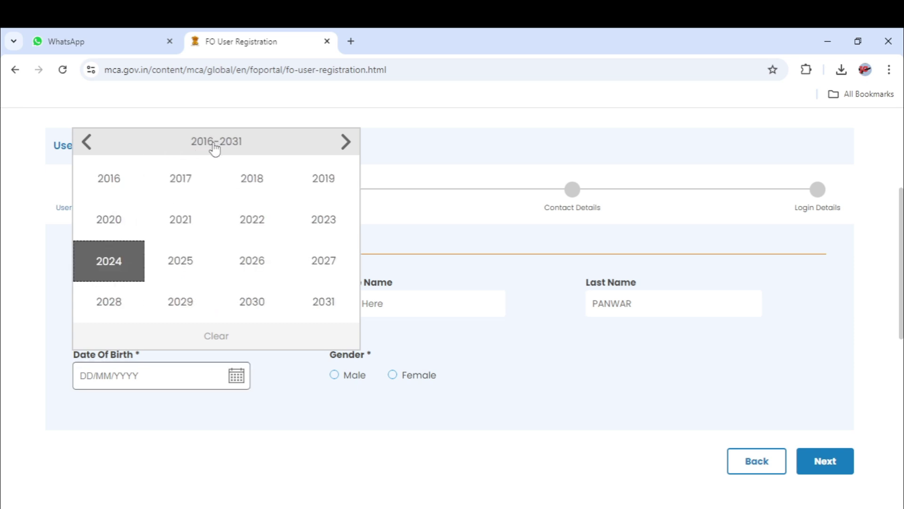
click(86, 149)
click(85, 149)
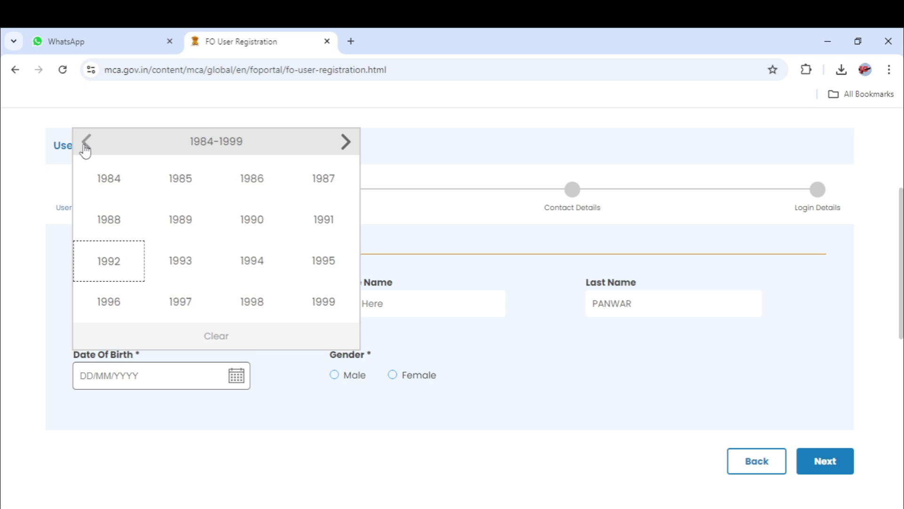
click(85, 150)
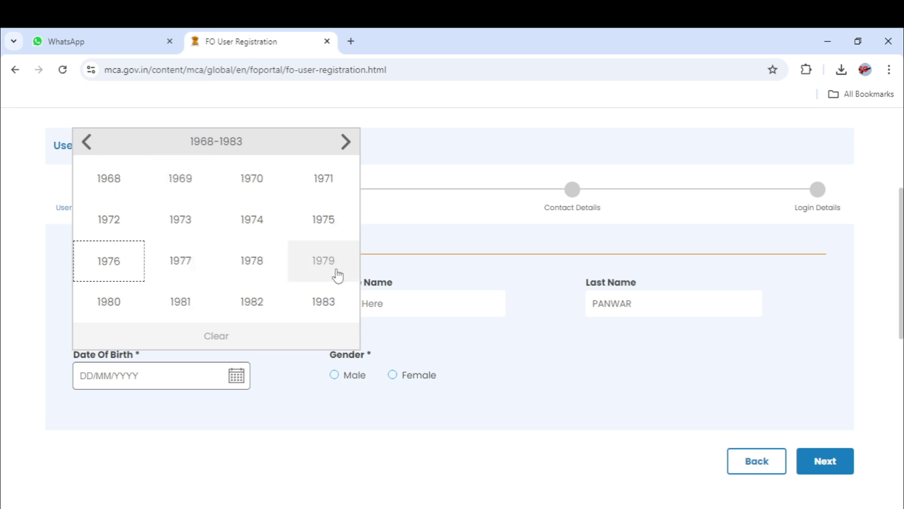
click(249, 259)
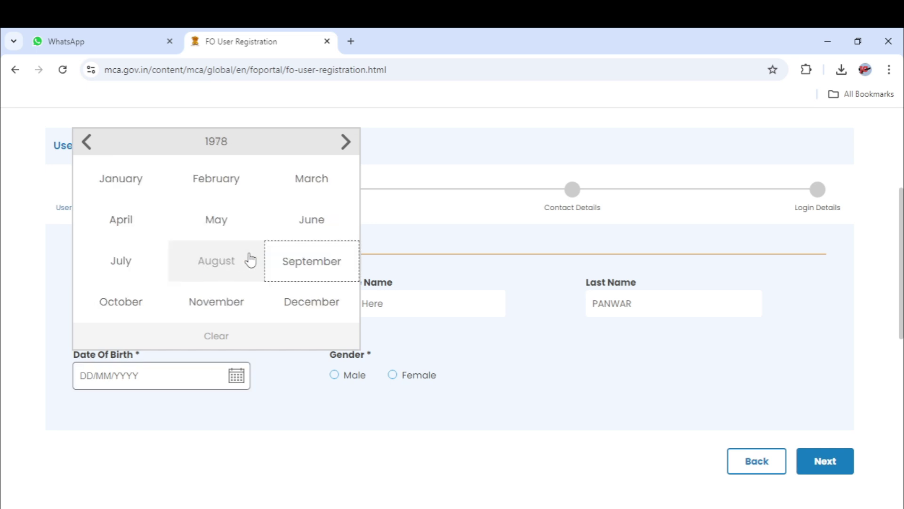
click(110, 179)
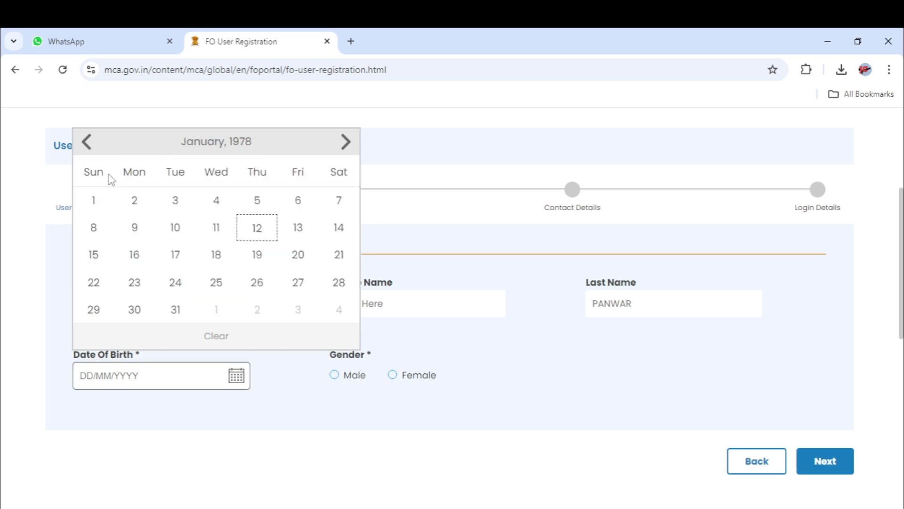
click(94, 202)
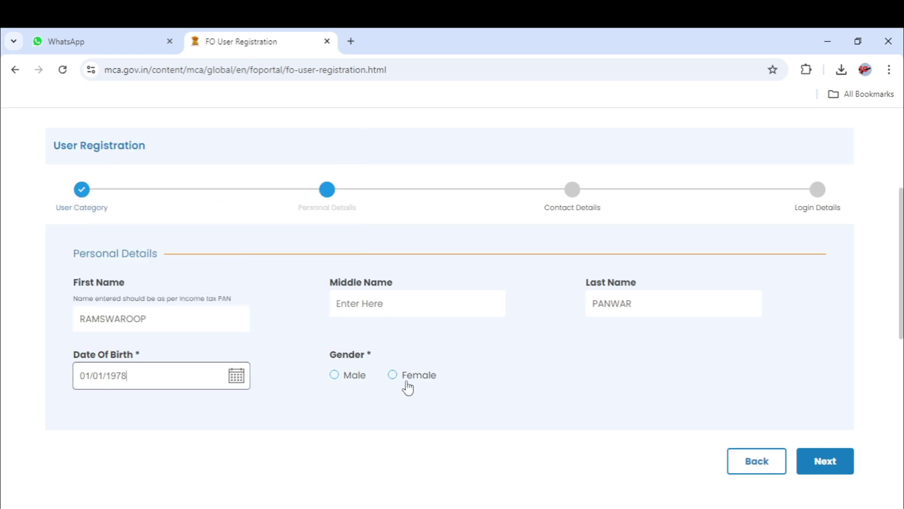
click(334, 377)
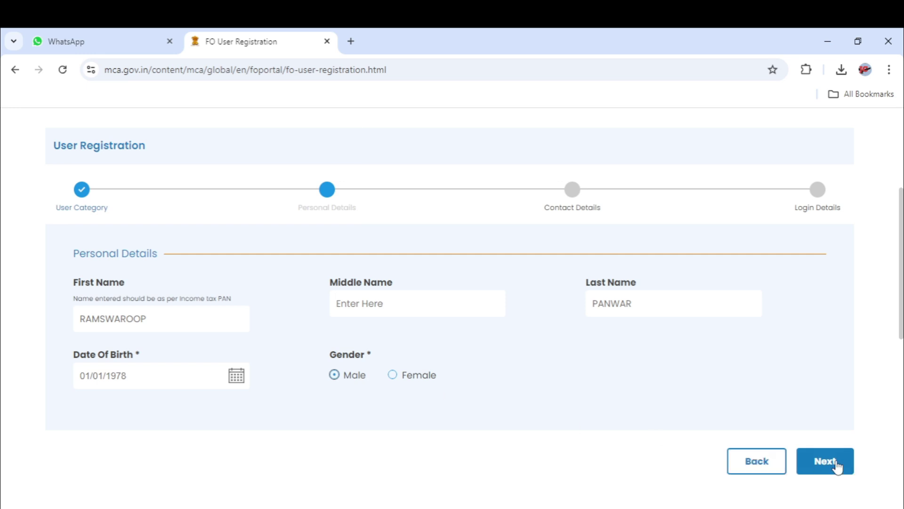
click(837, 464)
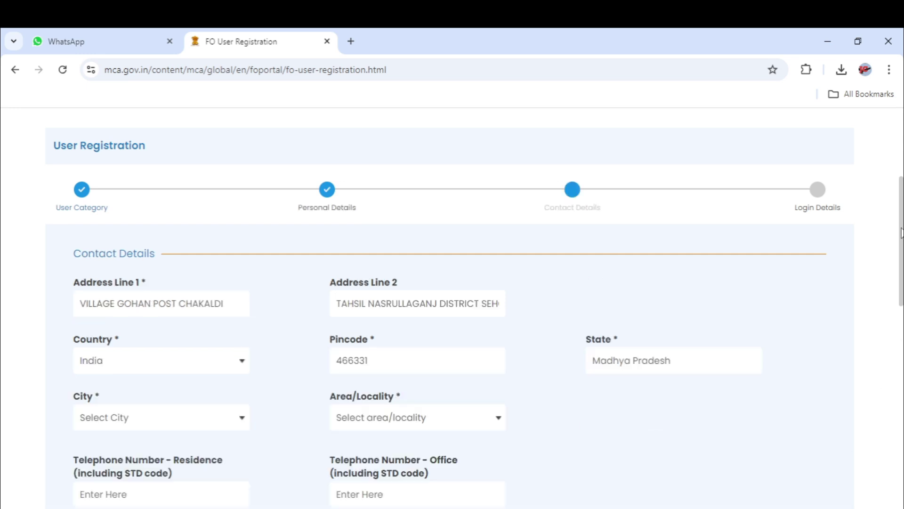
Replace the prefilled Contact Details pincode with the corrected pincode so cities reload.
scroll(901, 260, down, 1)
scroll(902, 259, down, 2)
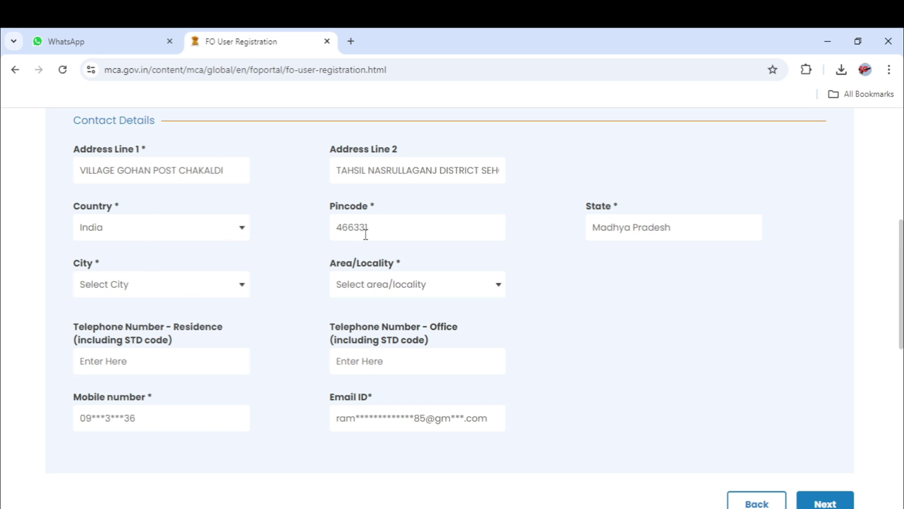
click(388, 230)
key(BackSpace)
key(BackSpace)
key(BackSpace)
key(BackSpace)
key(BackSpace)
key(BackSpace)
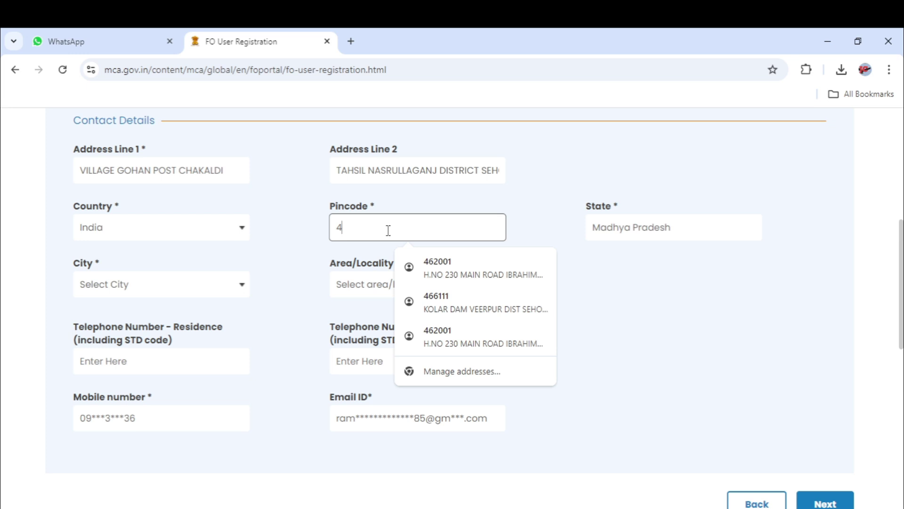
text(466446)
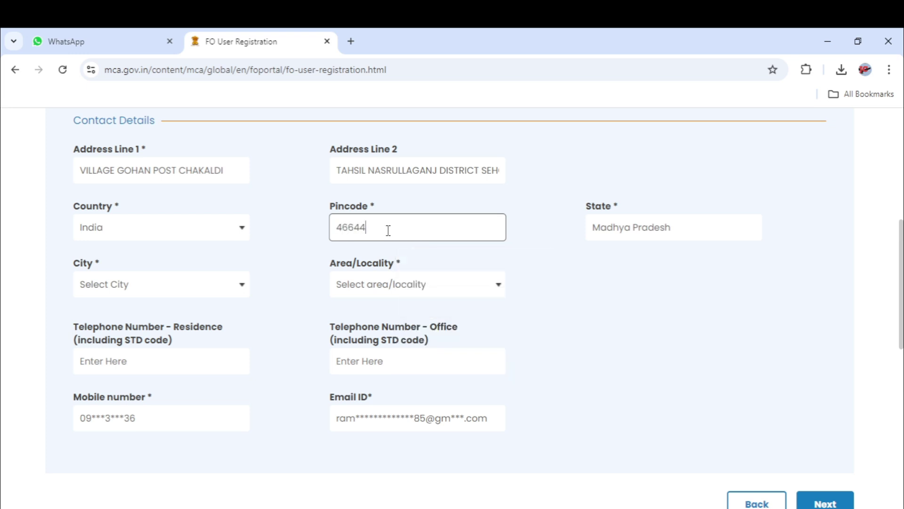
click(625, 271)
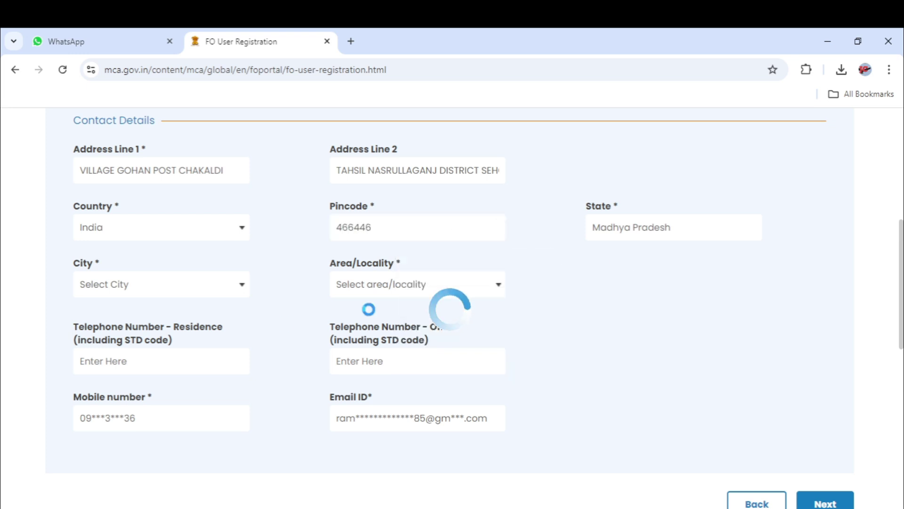
Choose the applicant's city and then their area/locality from the Contact Details dropdowns.
click(241, 292)
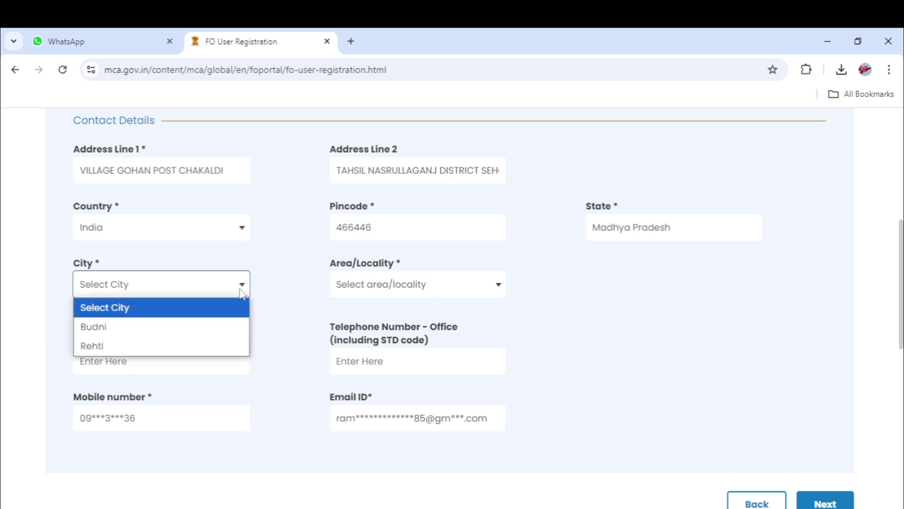
click(148, 344)
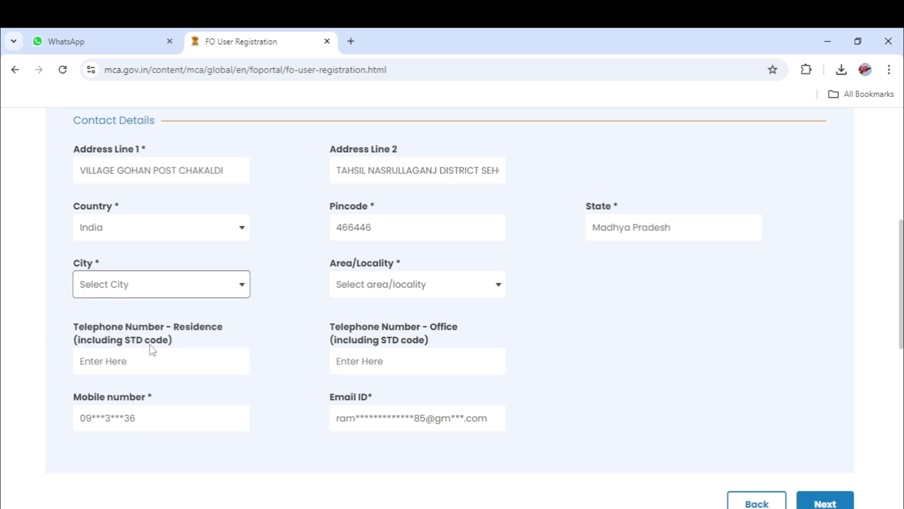
click(500, 292)
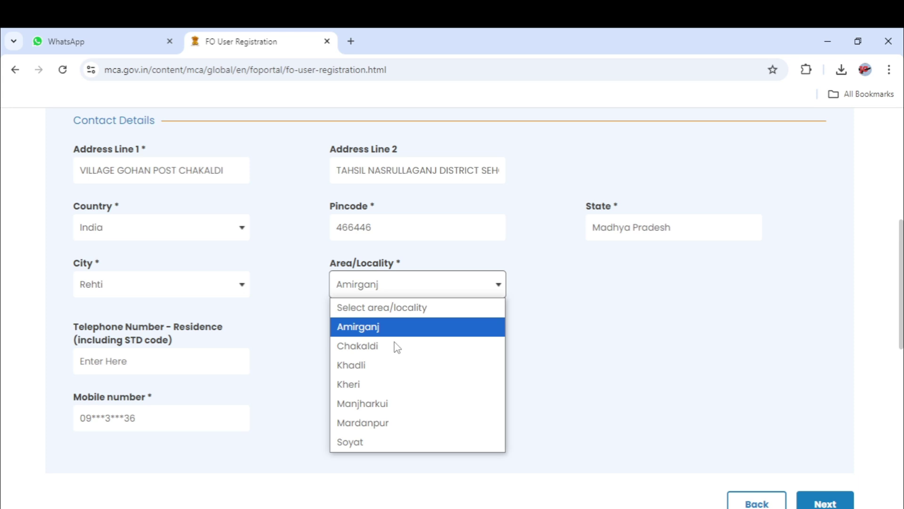
key(Down)
key(Down)
key(Down)
key(Down)
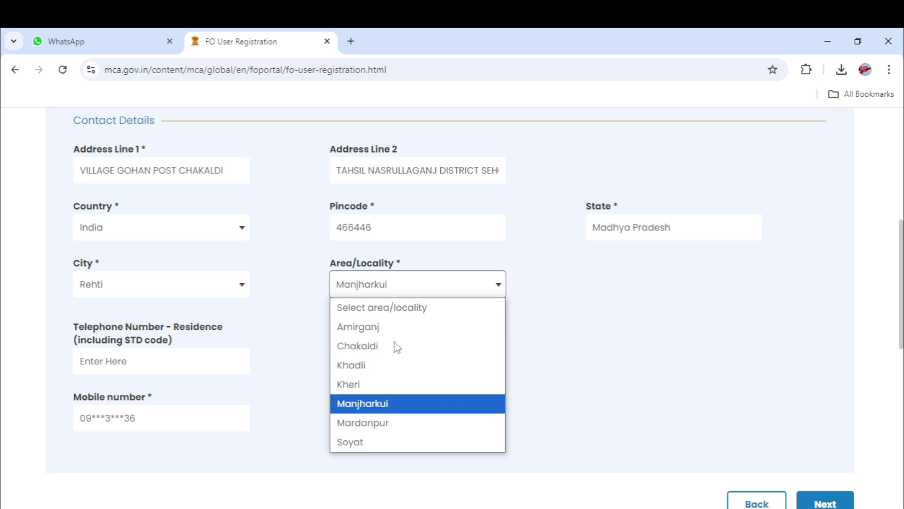
key(Down)
key(Down)
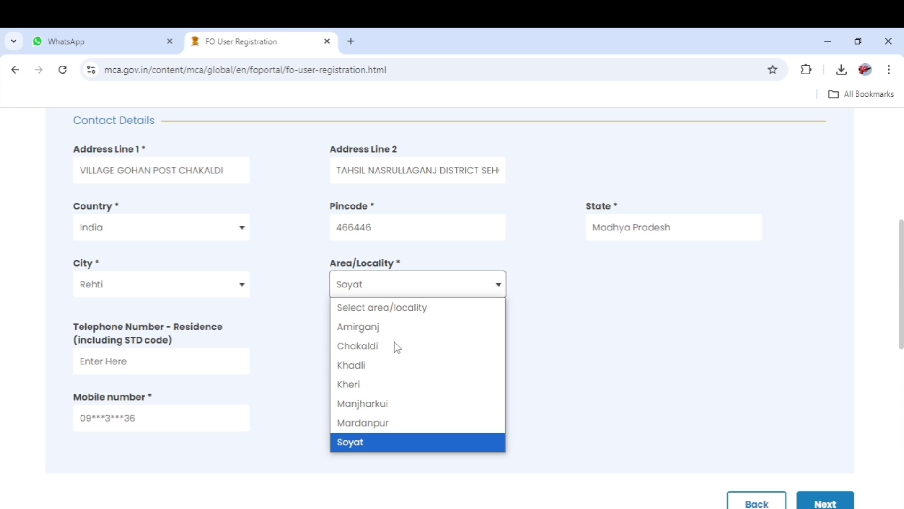
key(Up)
key(Up)
key(Up)
key(Up)
key(Up)
key(Up)
key(Up)
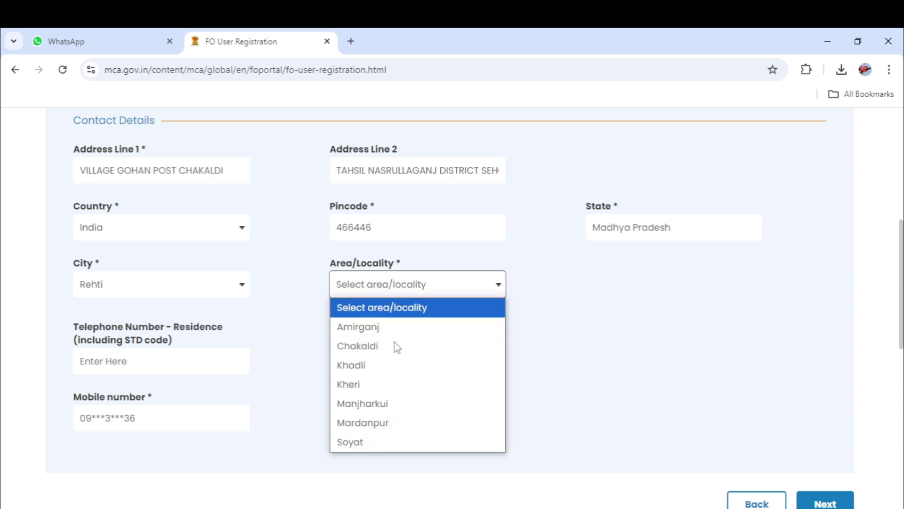
key(Down)
key(Down)
key(Down)
key(Down)
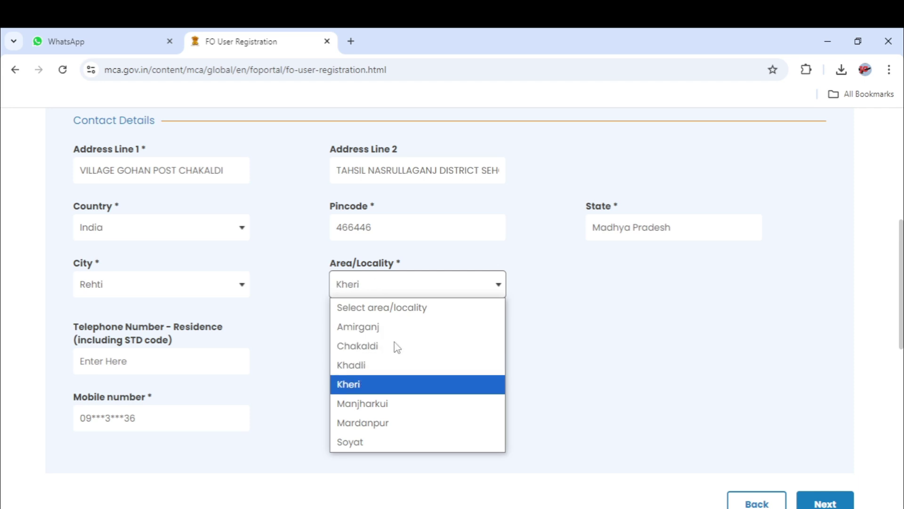
click(369, 346)
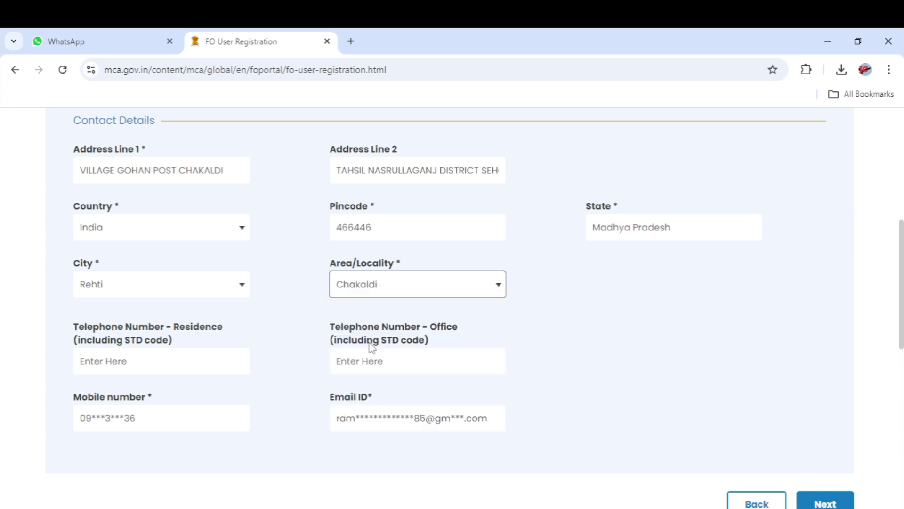
click(157, 423)
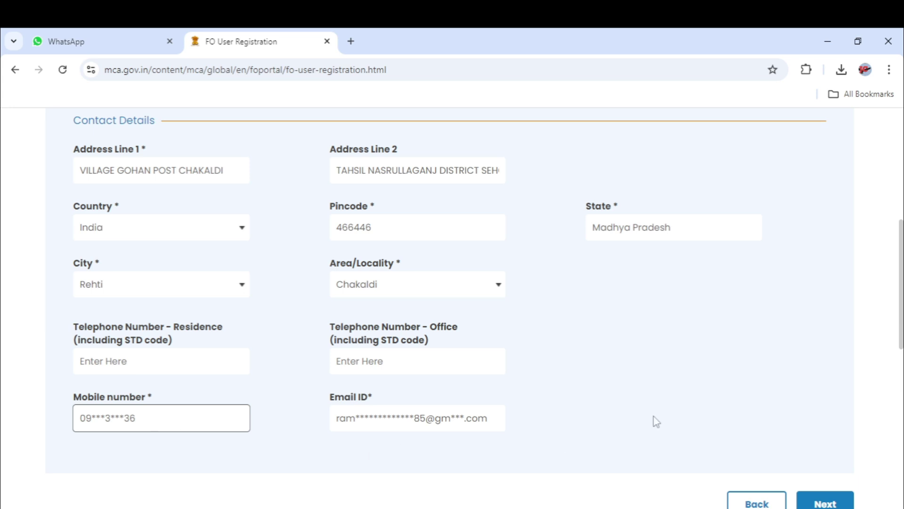
click(763, 384)
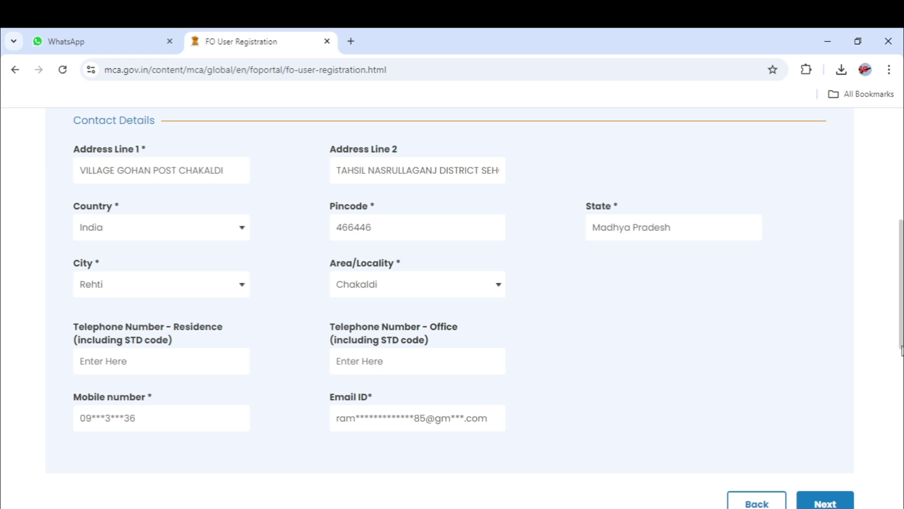
drag(900, 348, 900, 383)
Advance to Login Details and select 'What is your place of birth?' as the hint question.
click(823, 404)
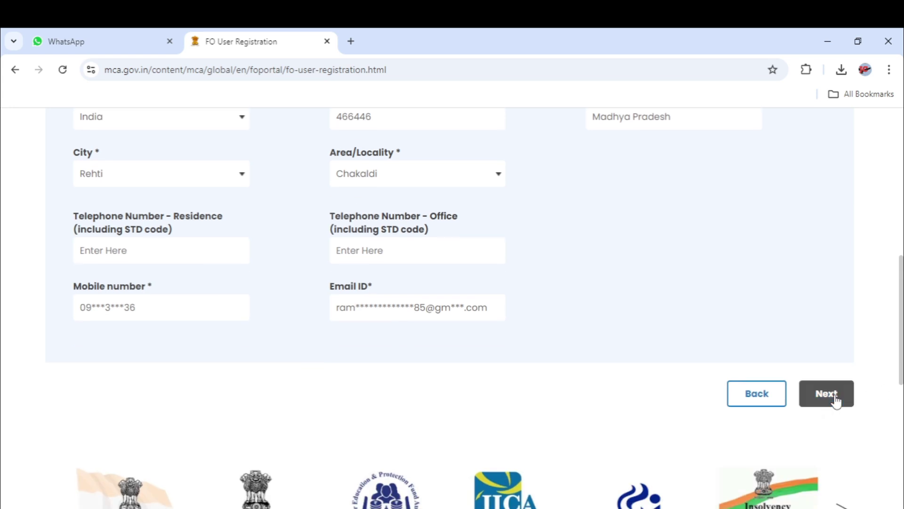
drag(902, 329, 901, 285)
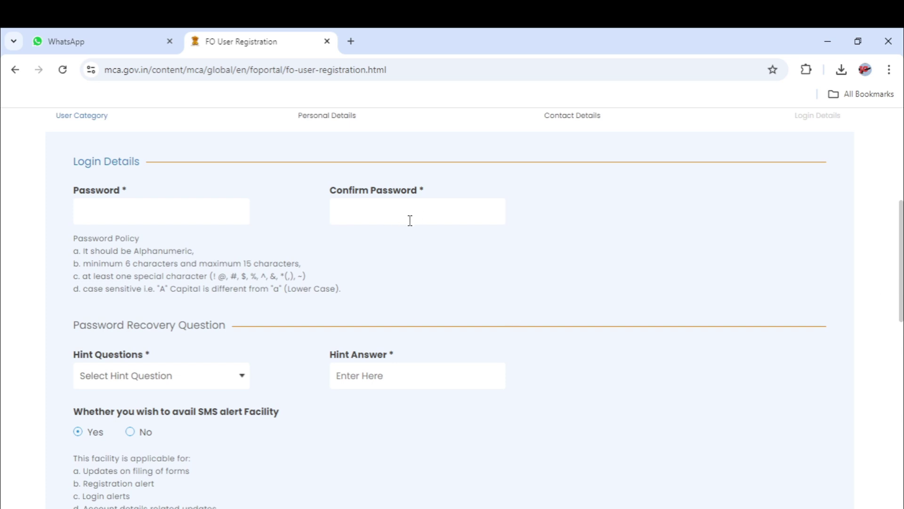
drag(888, 281, 890, 317)
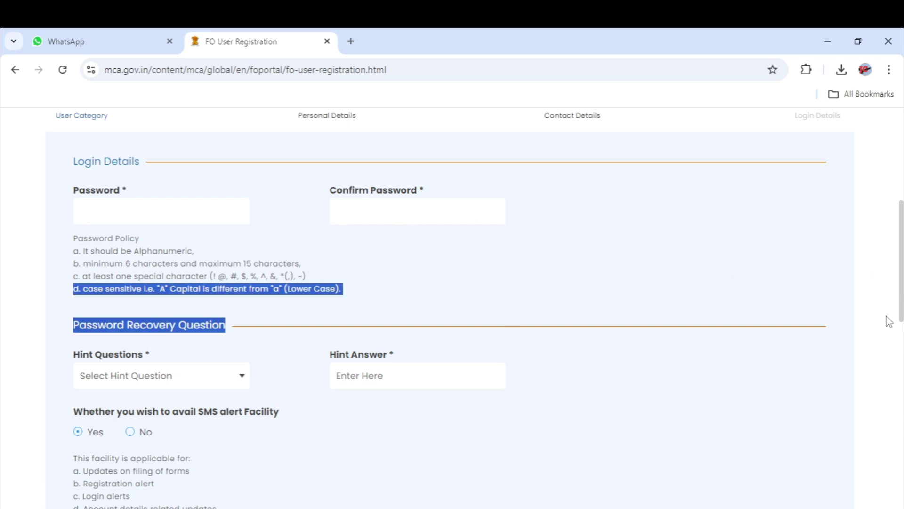
scroll(352, 325, down, 3)
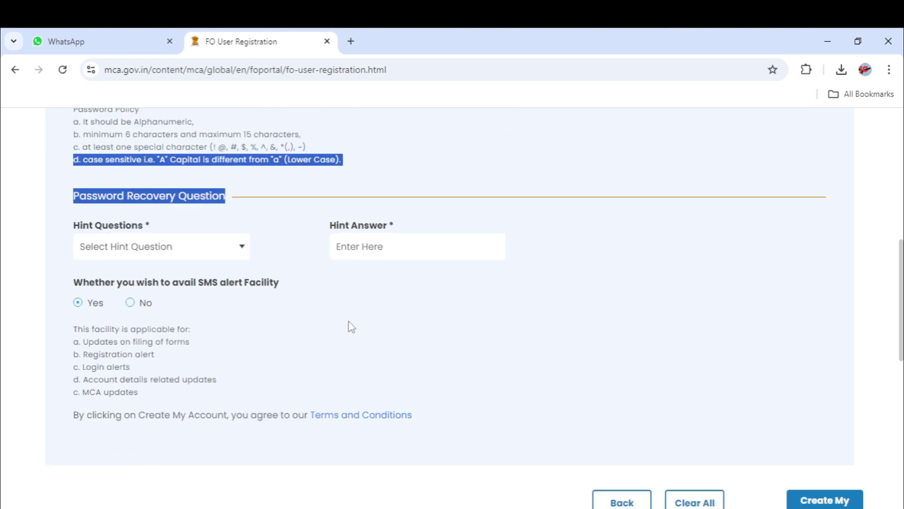
click(242, 248)
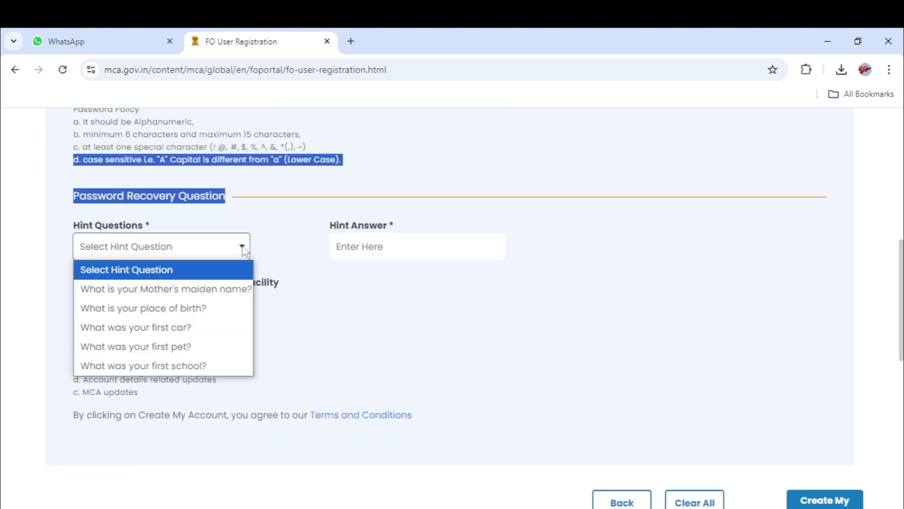
click(214, 315)
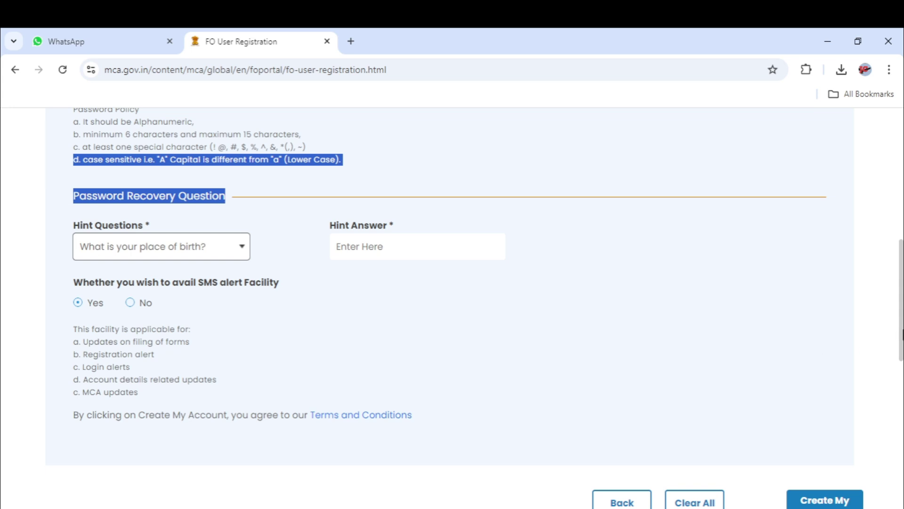
Open a new blank tab and close the FO User Registration tab.
drag(902, 335, 899, 354)
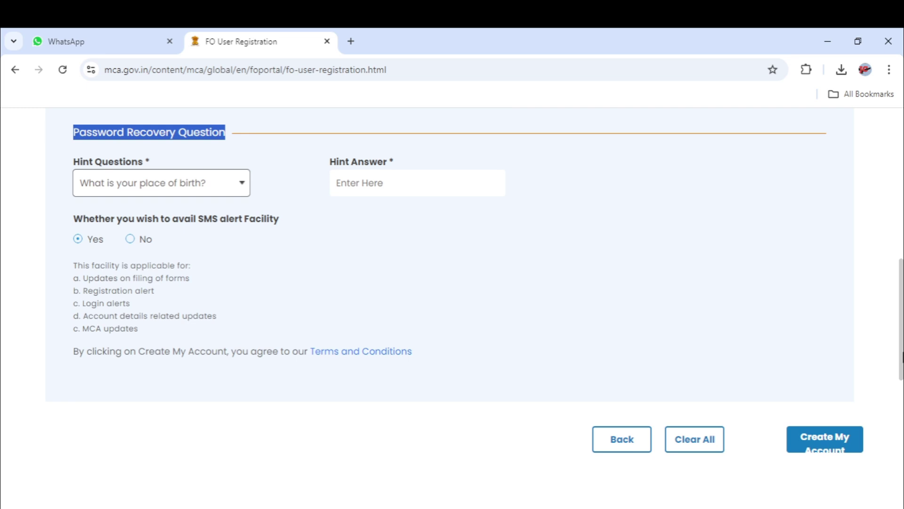
mouse_move(902, 357)
mouse_down()
mouse_move(901, 375)
mouse_move(901, 343)
mouse_up()
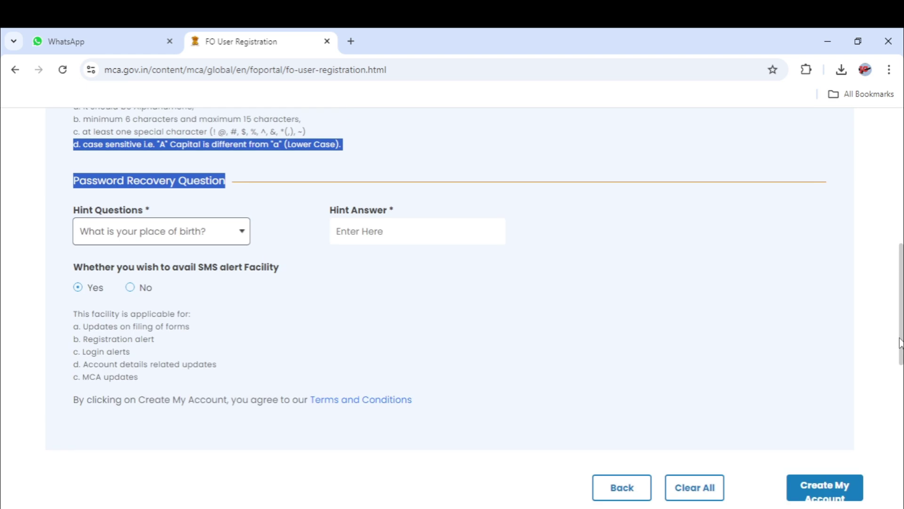
drag(901, 343, 873, 204)
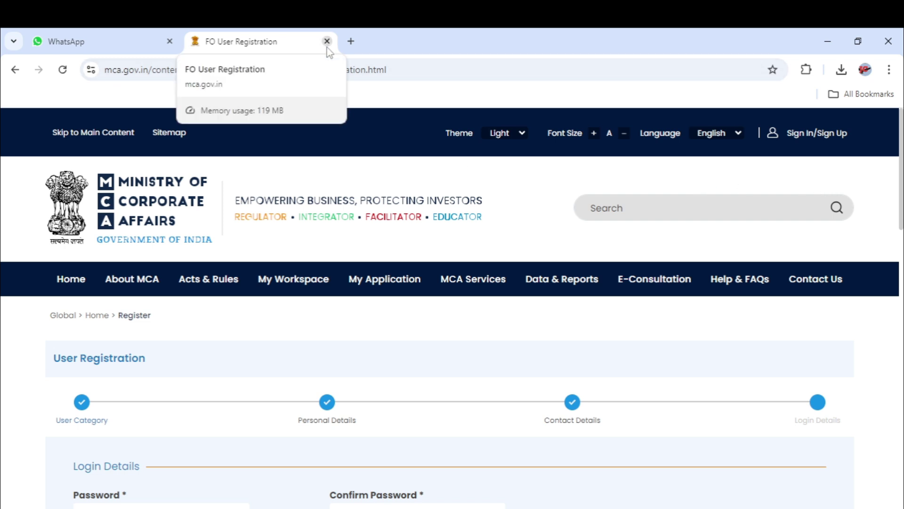
click(351, 41)
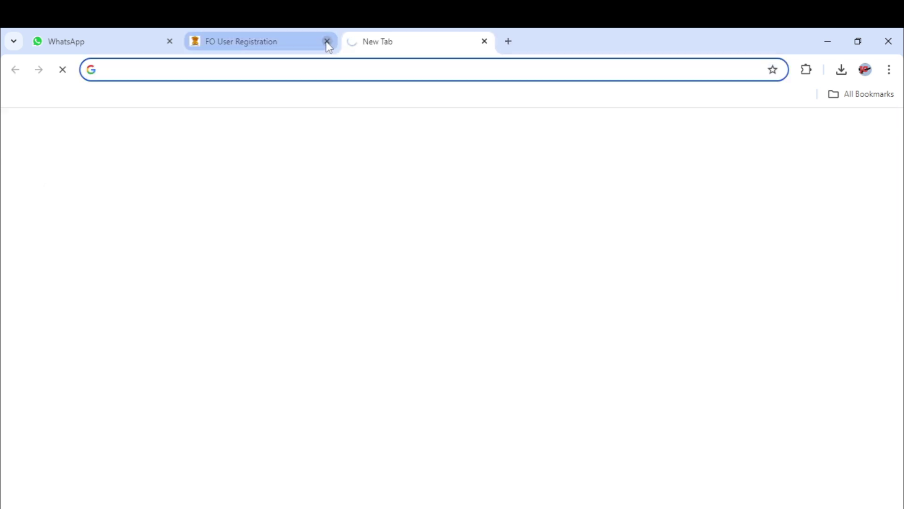
click(327, 41)
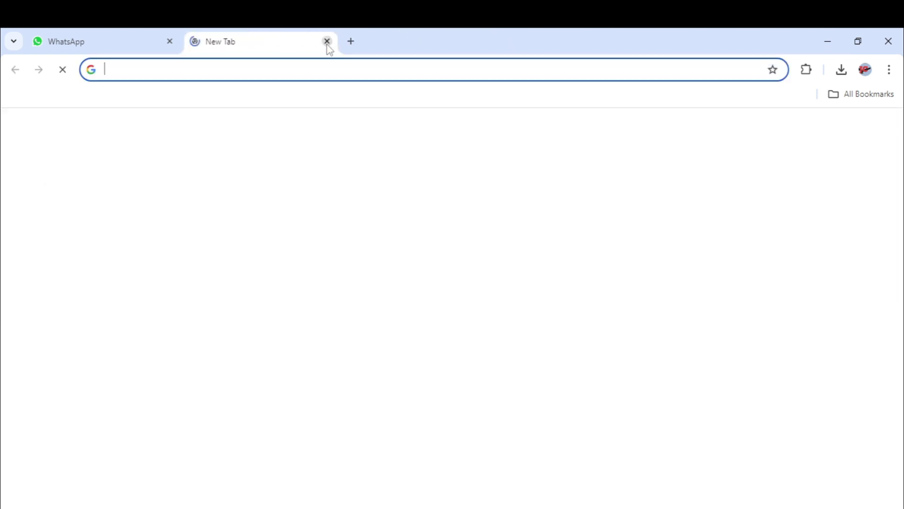
key(alt+Tab)
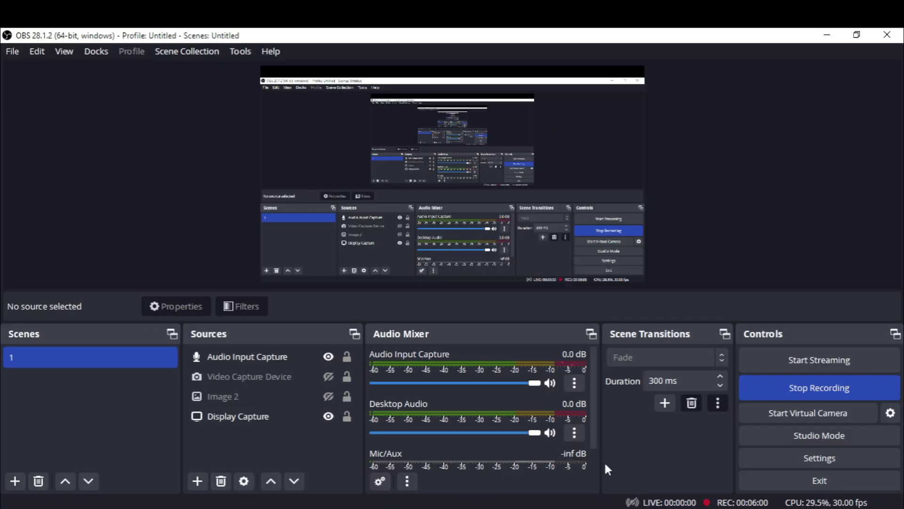